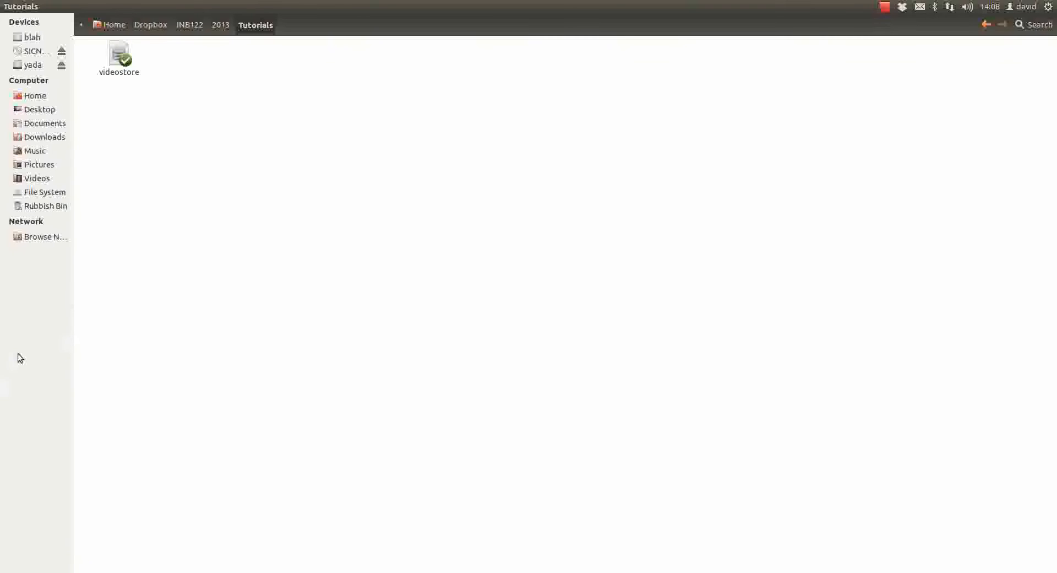
Step: Switch to Sqliteman and open the videostore database from the Tutorials folder
{"action": "mouse_move", "coordinate": [1, 301]}
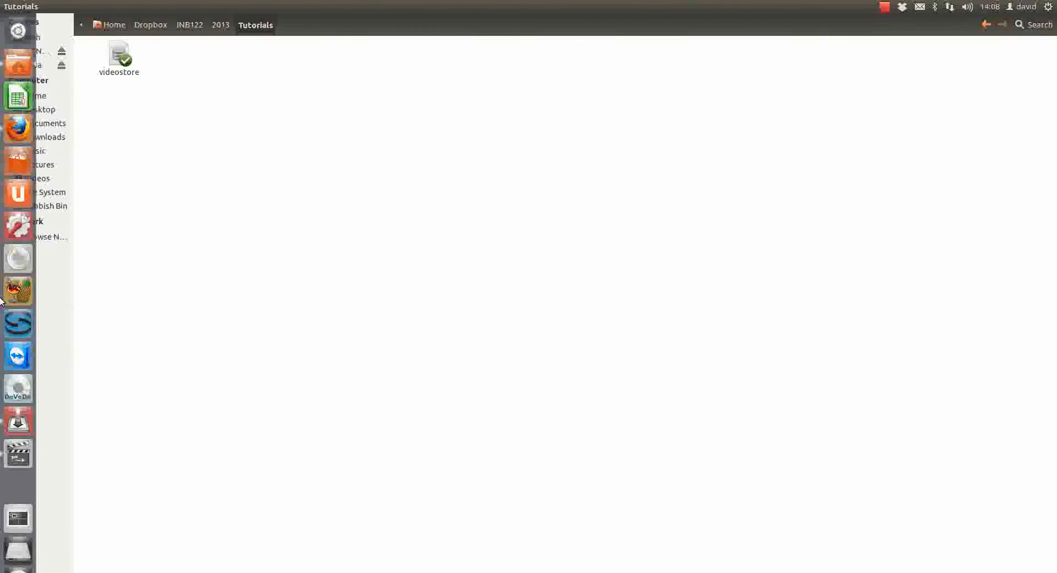
{"action": "left_click", "coordinate": [15, 327]}
{"action": "left_click", "coordinate": [641, 312]}
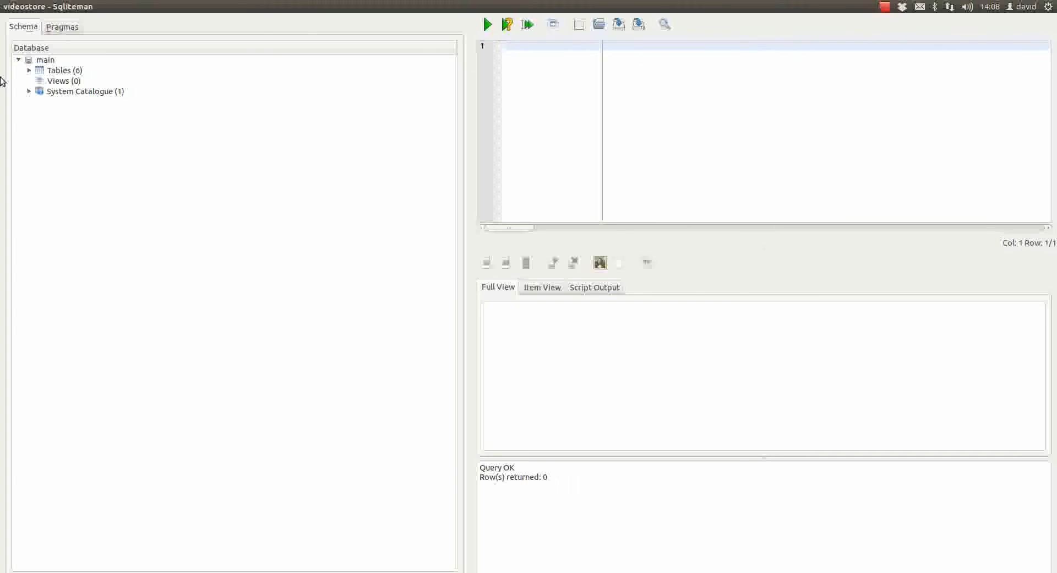
{"action": "left_click", "coordinate": [47, 7]}
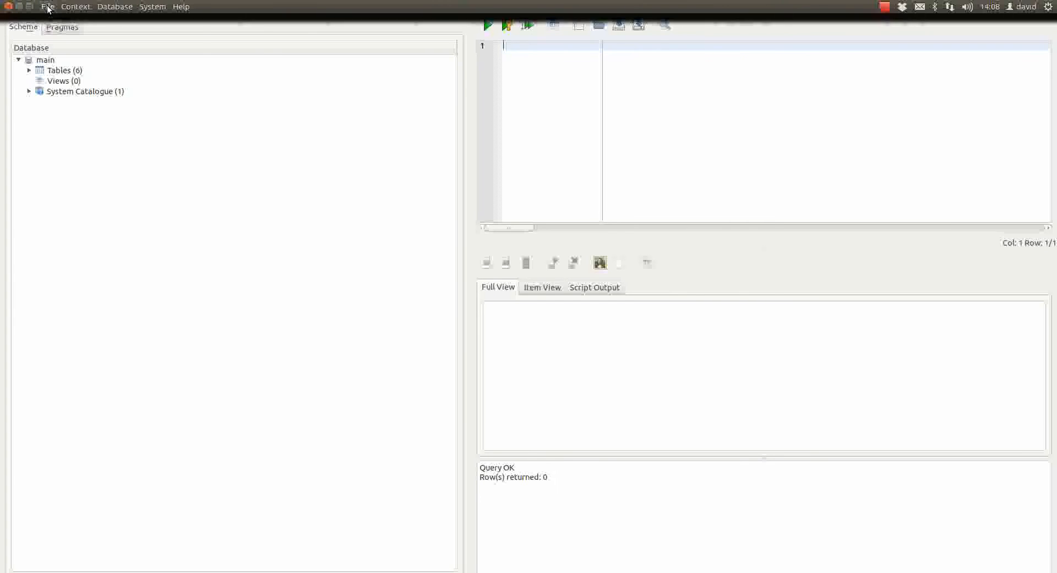
{"action": "left_click", "coordinate": [62, 32]}
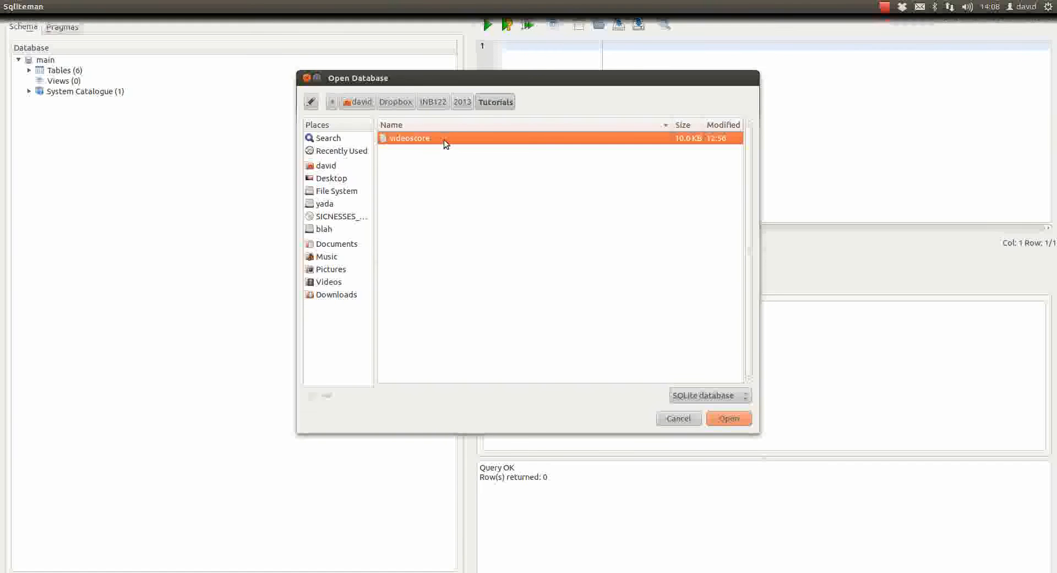
{"action": "double_click", "coordinate": [446, 143]}
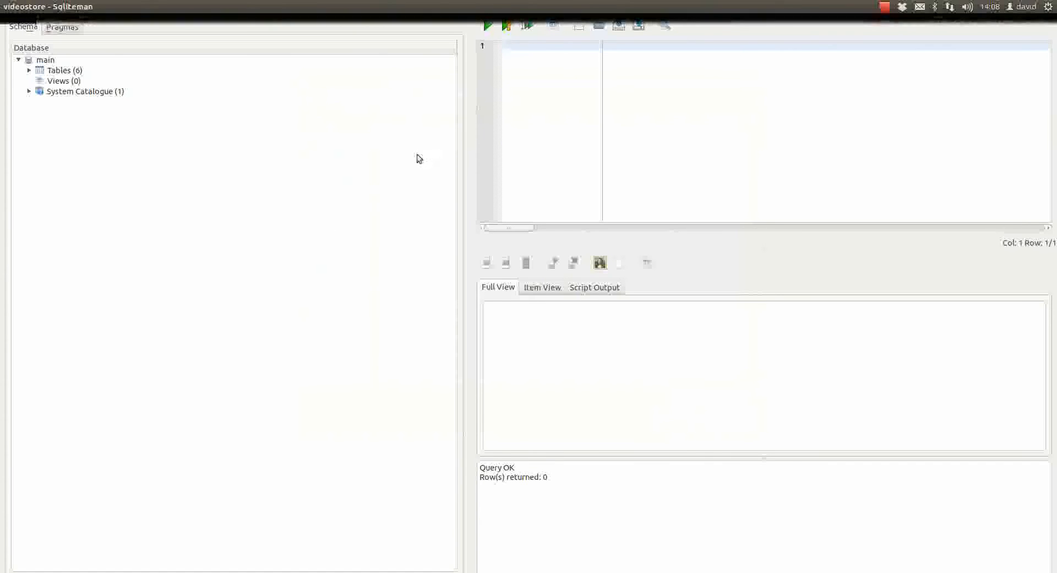
Step: Expand the database's table list and inspect the structure of the category table
{"action": "left_click", "coordinate": [29, 71]}
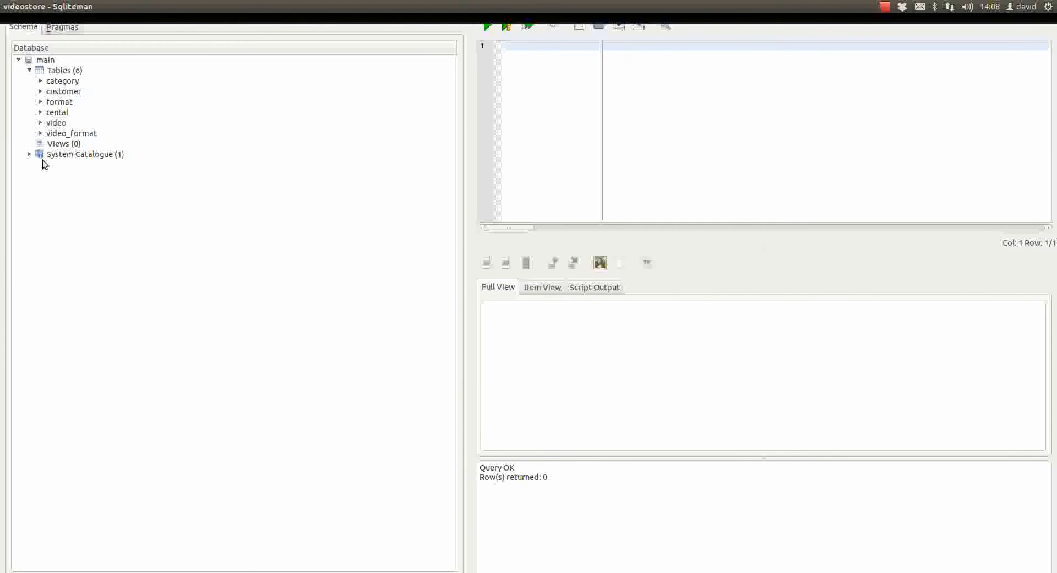
{"action": "left_click", "coordinate": [41, 81]}
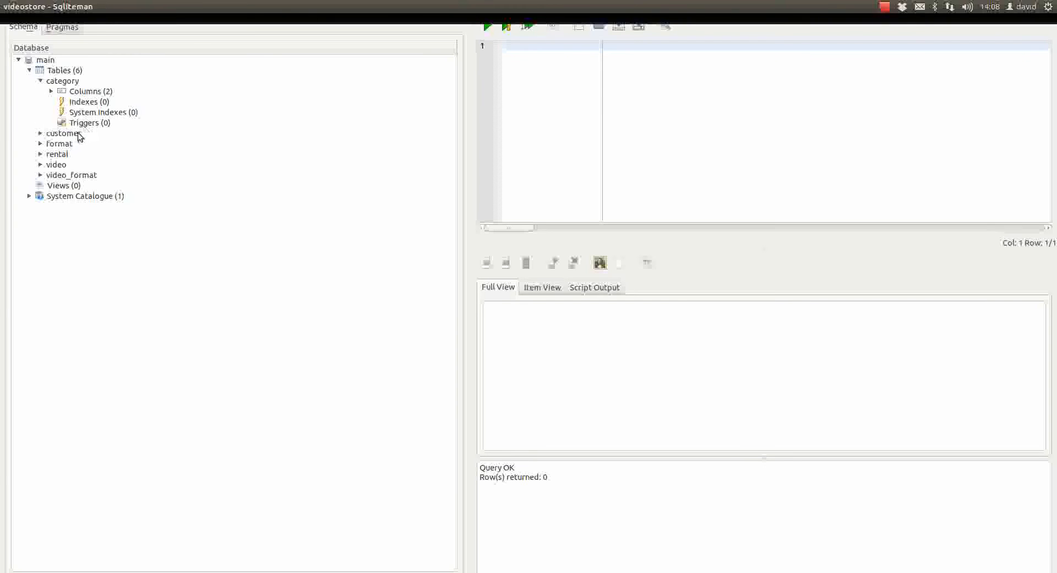
{"action": "left_click", "coordinate": [39, 81]}
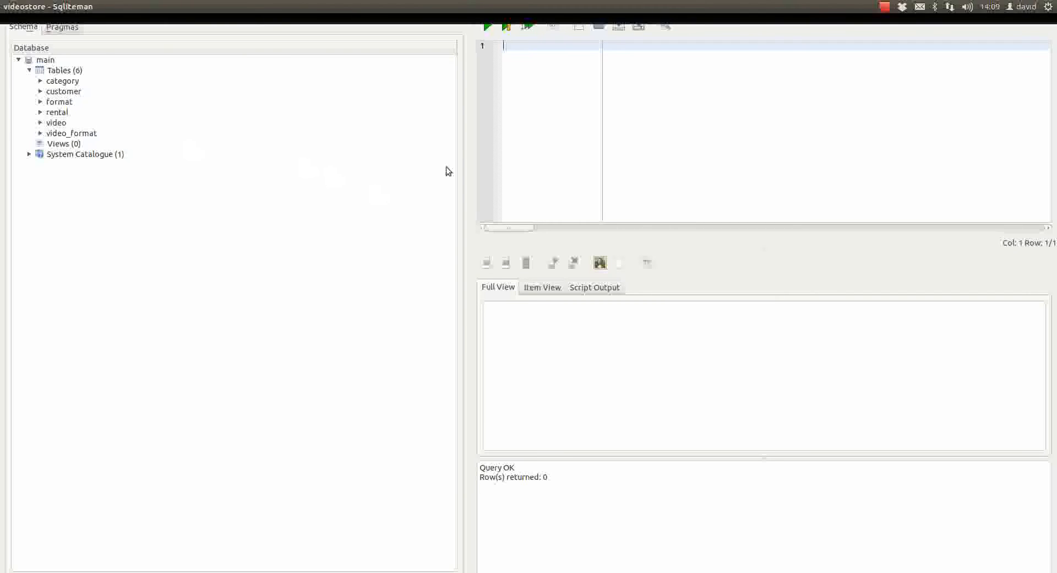
Step: Write and run the query "SELECT * FROM category;", with the FROM clause on its own line
{"action": "type", "text": "SELECT *"}
{"action": "key", "text": "Return"}
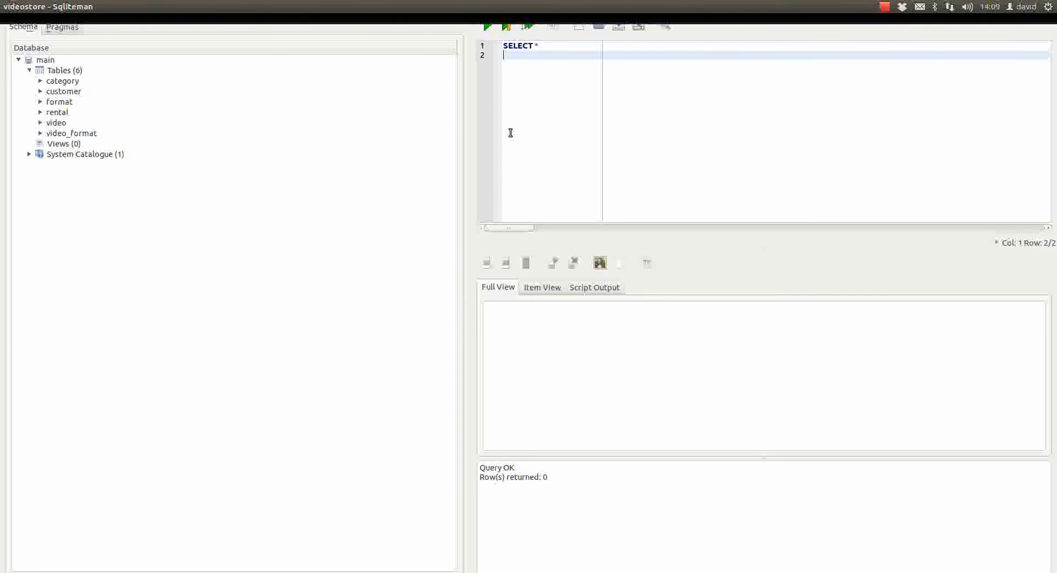
{"action": "type", "text": "FROM category;"}
{"action": "left_click", "coordinate": [488, 27]}
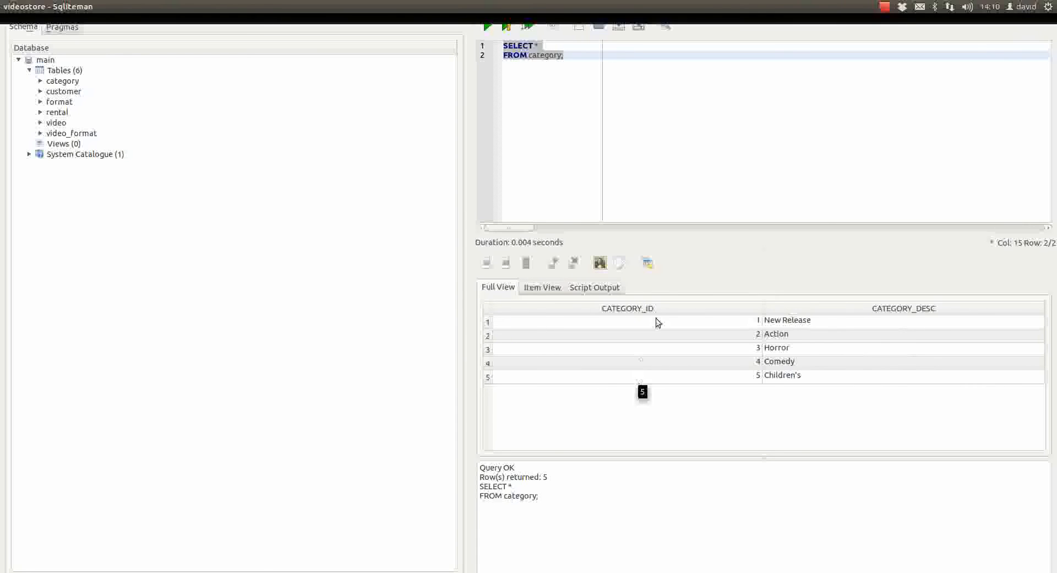
Step: View the category query results in a maximized data snapshot window and close it
{"action": "left_click", "coordinate": [653, 262]}
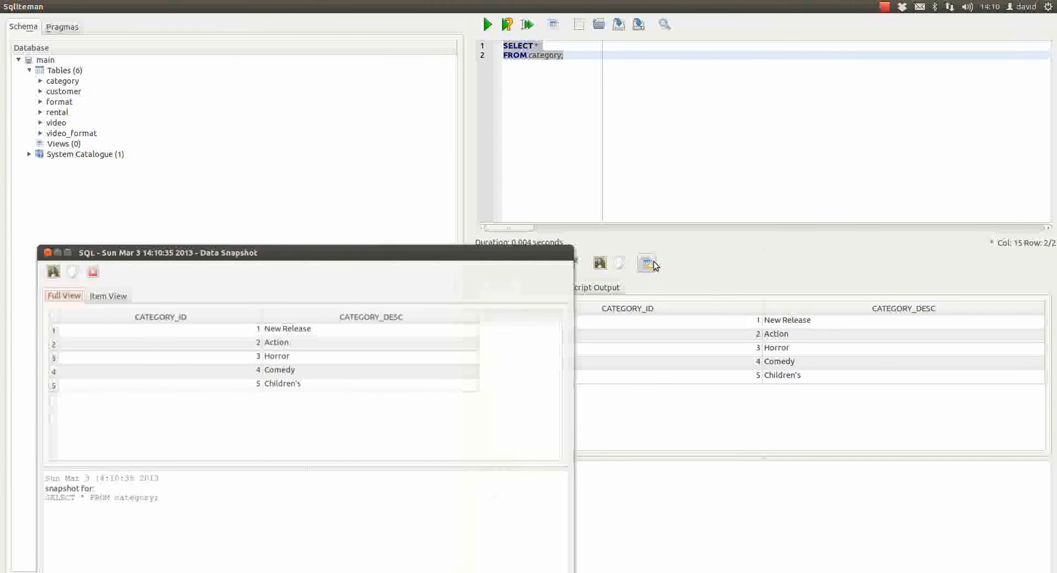
{"action": "double_click", "coordinate": [460, 253]}
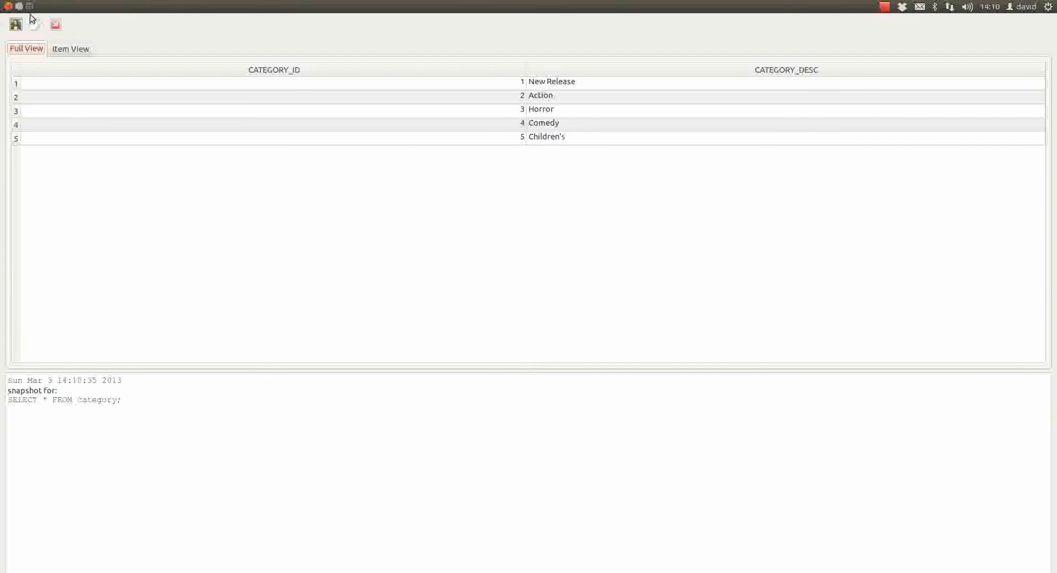
{"action": "left_click", "coordinate": [55, 24]}
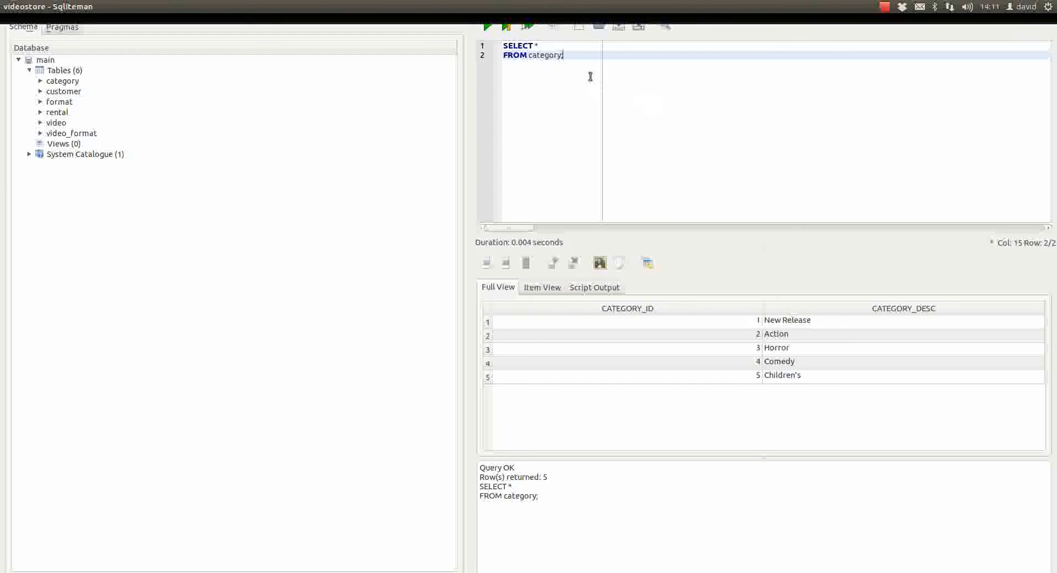
Step: Switch to the file manager and create a folder named Tutorial1 inside Tutorials
{"action": "left_click_drag", "start_coordinate": [565, 55], "coordinate": [481, 43]}
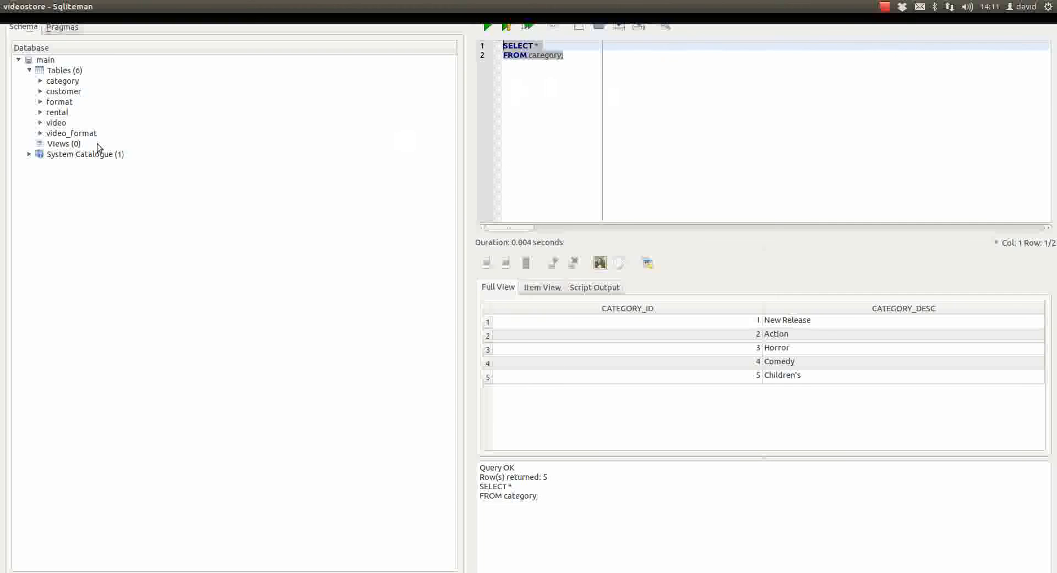
{"action": "mouse_move", "coordinate": [2, 132]}
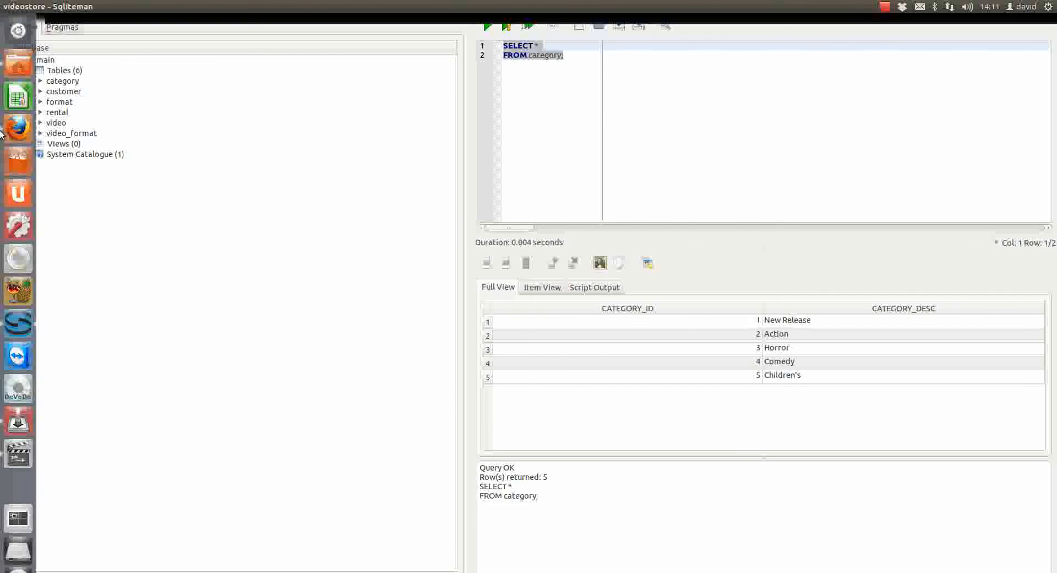
{"action": "left_click", "coordinate": [20, 66]}
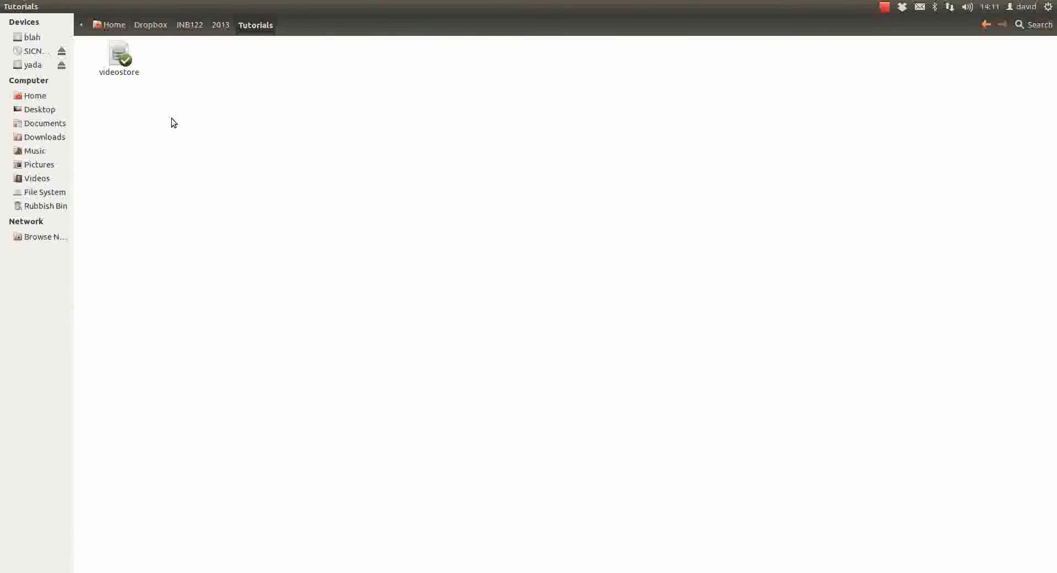
{"action": "right_click", "coordinate": [172, 68]}
{"action": "left_click", "coordinate": [190, 73]}
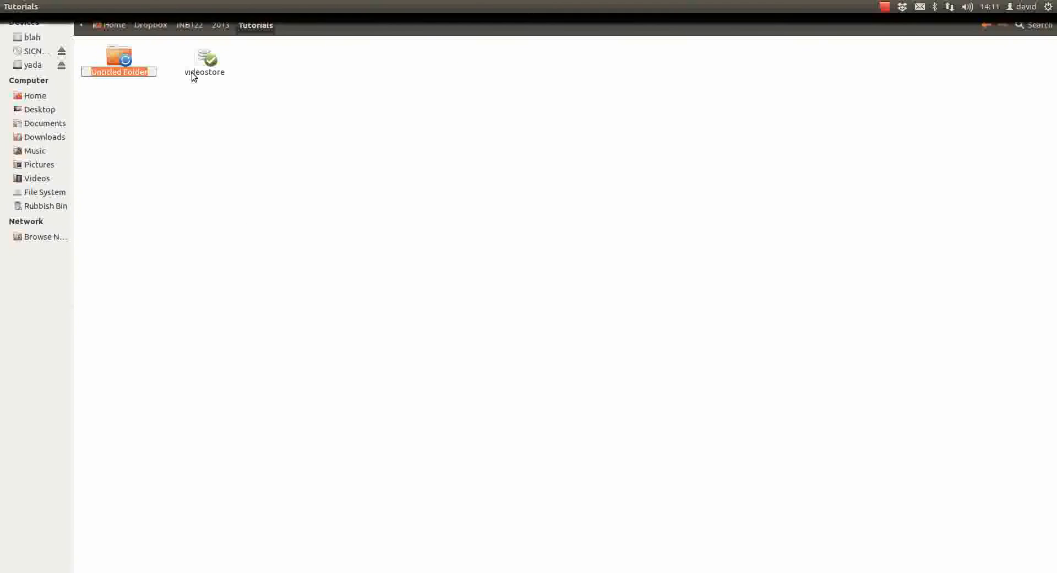
{"action": "type", "text": "Tutorial1"}
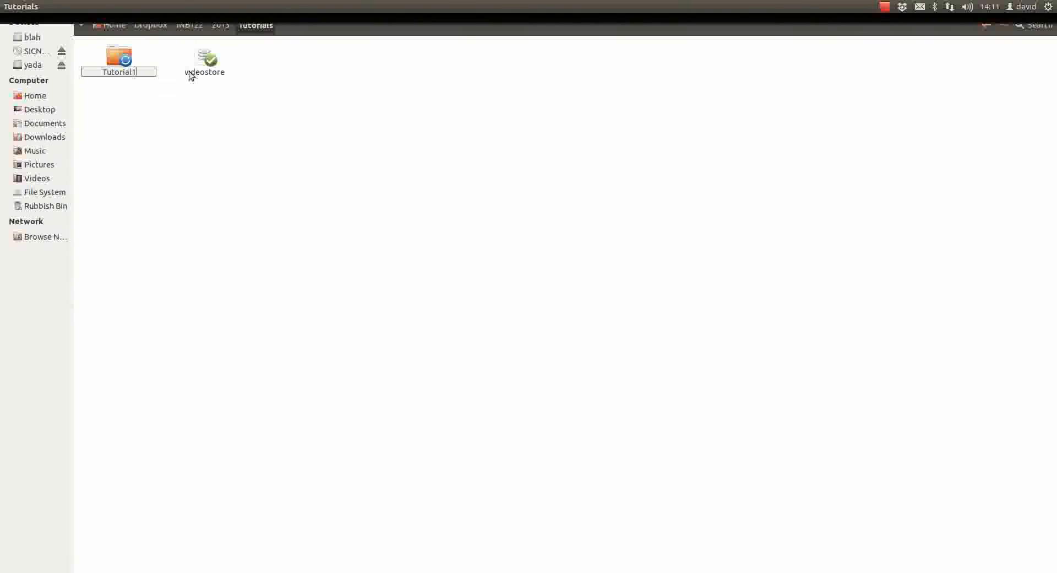
{"action": "left_click", "coordinate": [166, 149]}
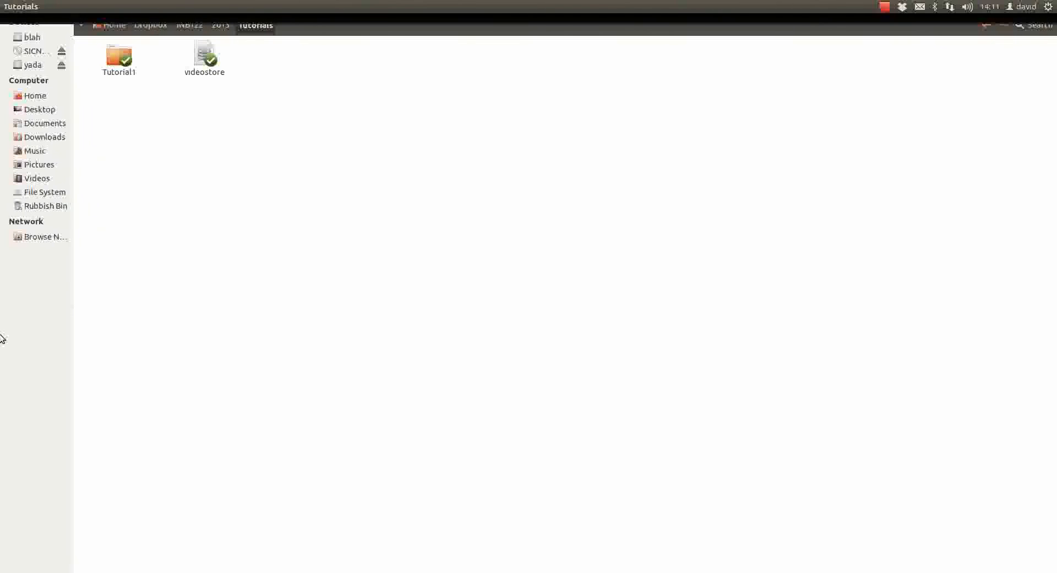
Step: Return to Sqliteman and save the category query as Q1.sql in the Tutorial1 folder
{"action": "mouse_move", "coordinate": [2, 82]}
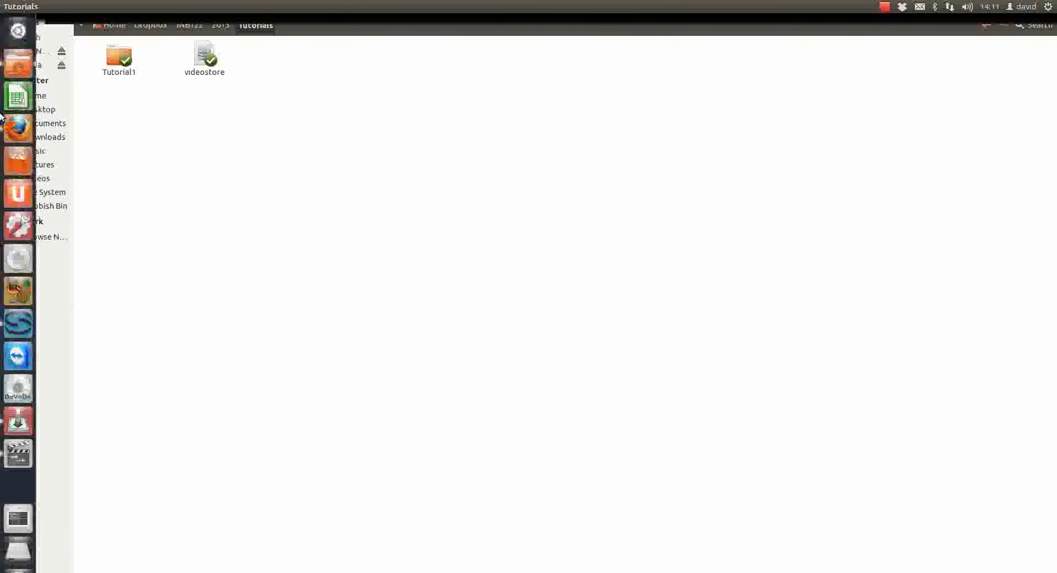
{"action": "left_click", "coordinate": [16, 325]}
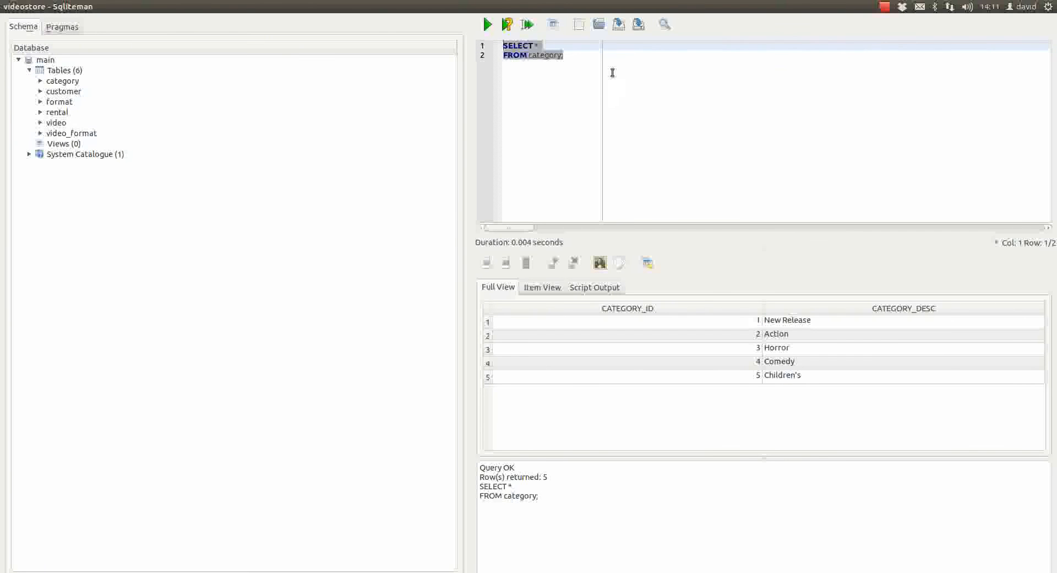
{"action": "left_click", "coordinate": [638, 25]}
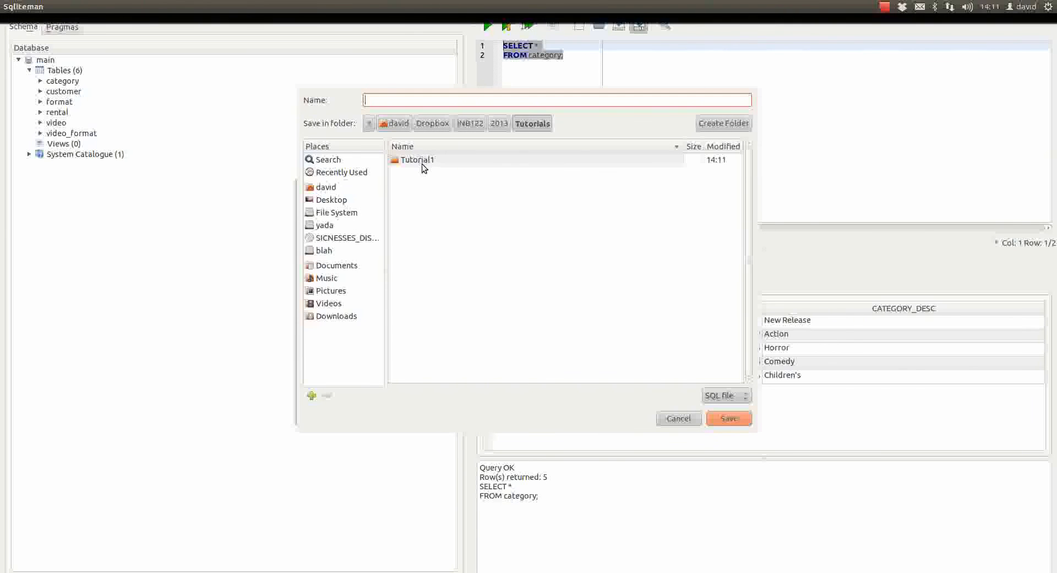
{"action": "double_click", "coordinate": [419, 160]}
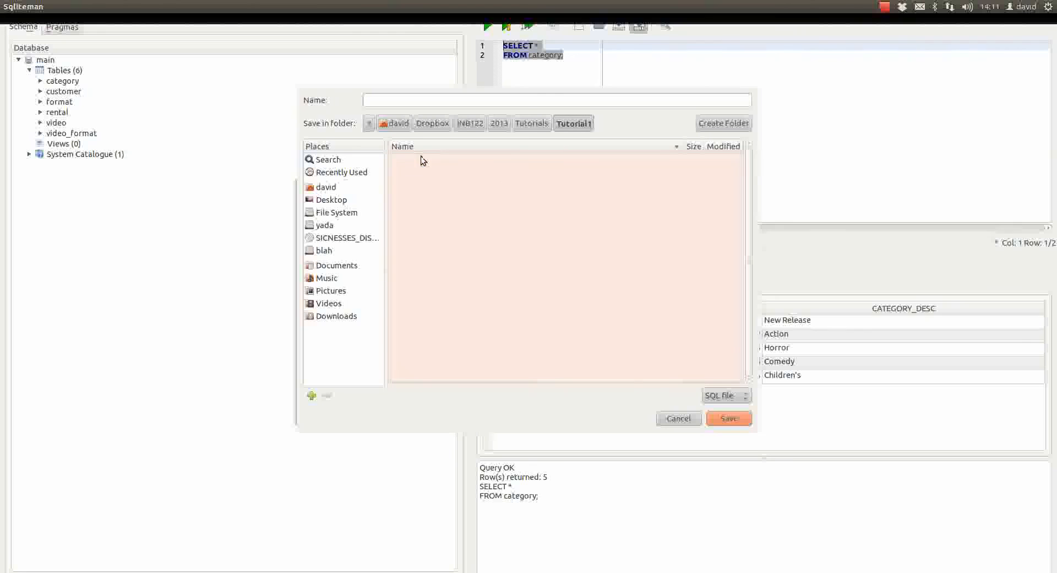
{"action": "left_click", "coordinate": [460, 98]}
{"action": "type", "text": "Q1"}
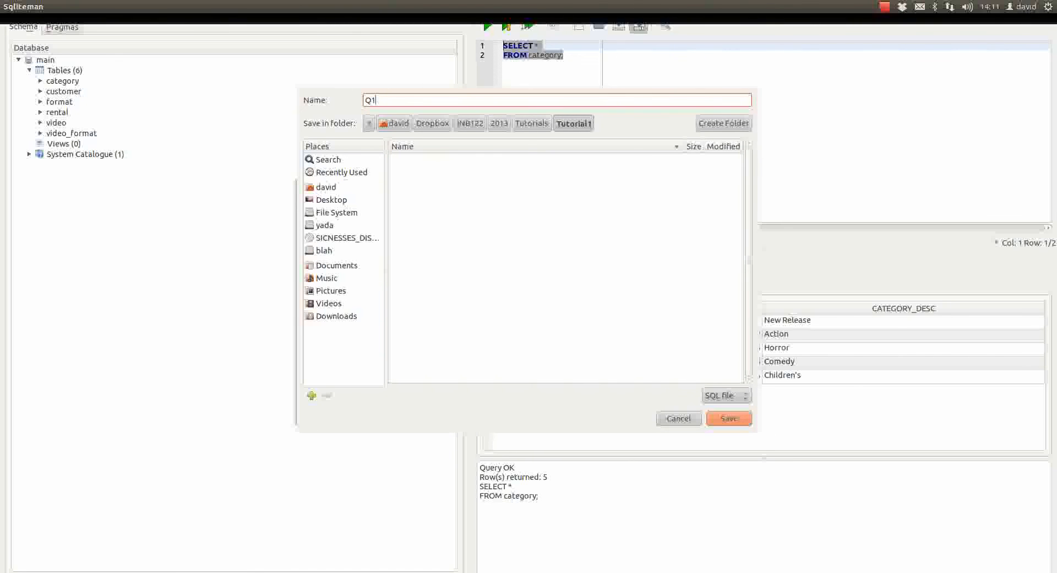
{"action": "type", "text": ".sql"}
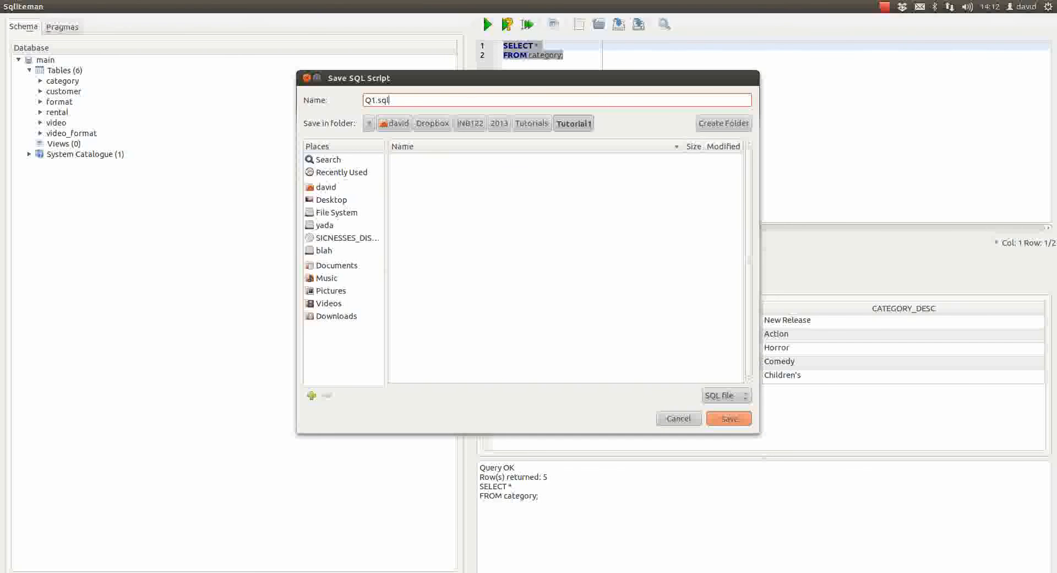
{"action": "key", "text": "Return"}
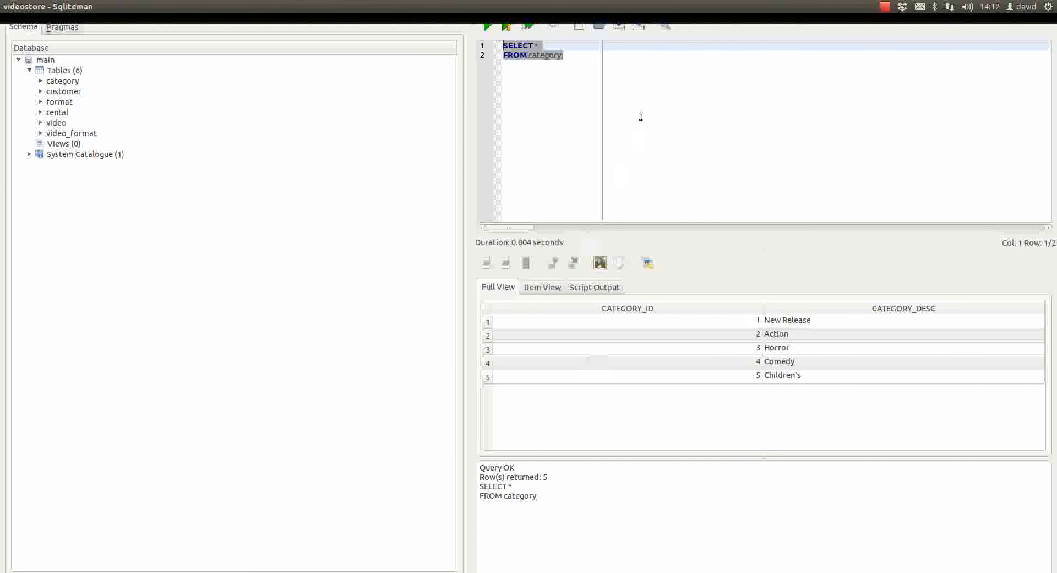
Step: Start a blank script and run "SELECT * FROM video;", with the FROM clause on its own line
{"action": "left_click", "coordinate": [580, 27]}
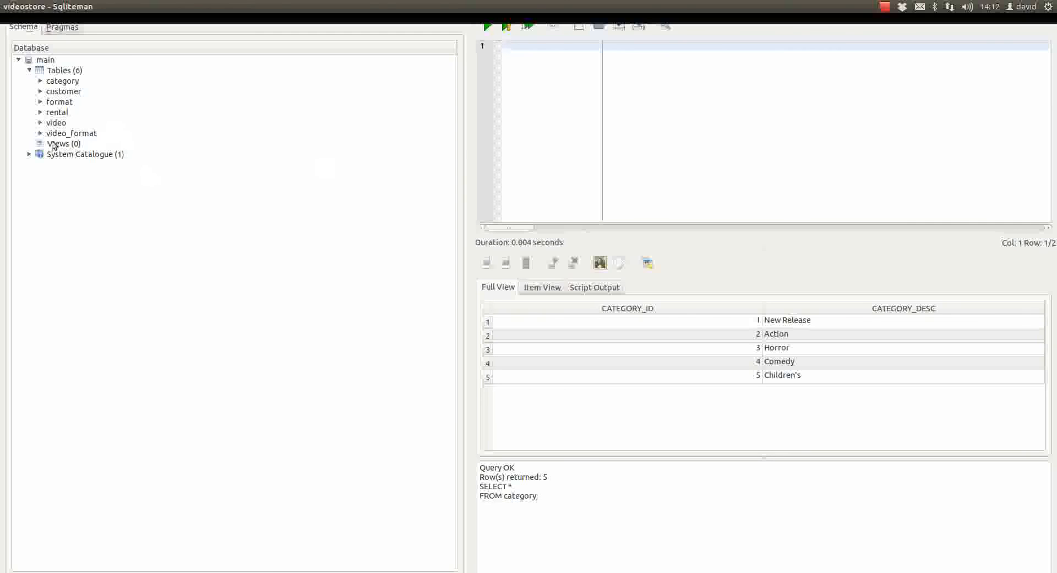
{"action": "type", "text": "SELECT *"}
{"action": "key", "text": "Return"}
{"action": "type", "text": "FROM video;"}
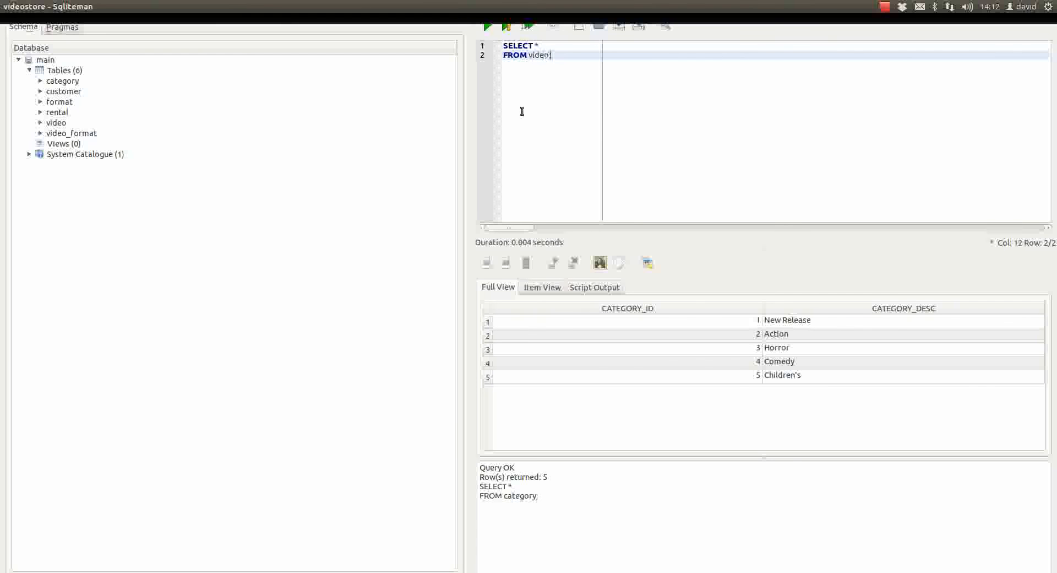
{"action": "left_click", "coordinate": [486, 26]}
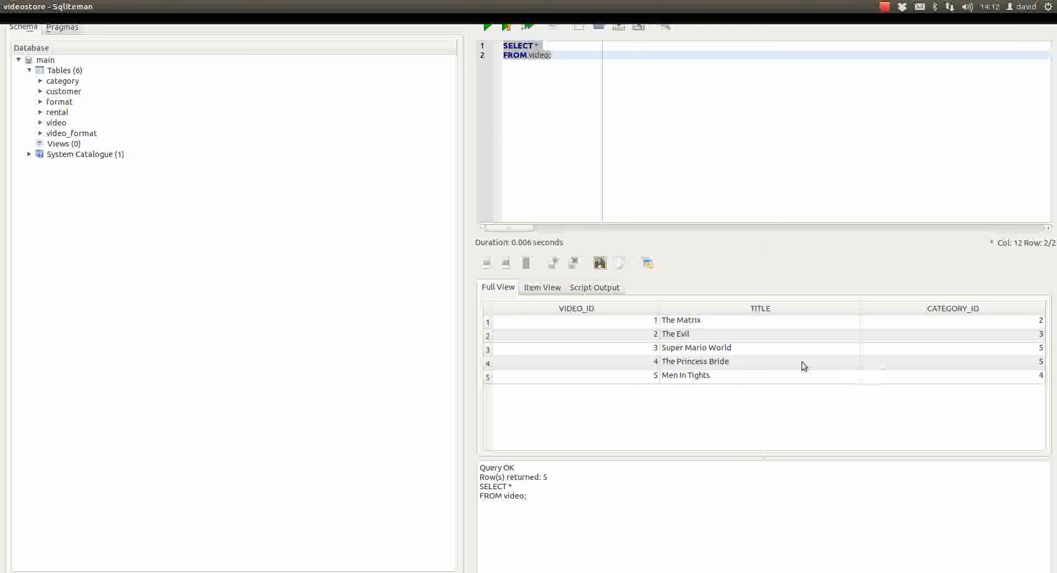
Step: Save the video query as Q2.sql in the Tutorial1 folder
{"action": "left_click", "coordinate": [638, 25]}
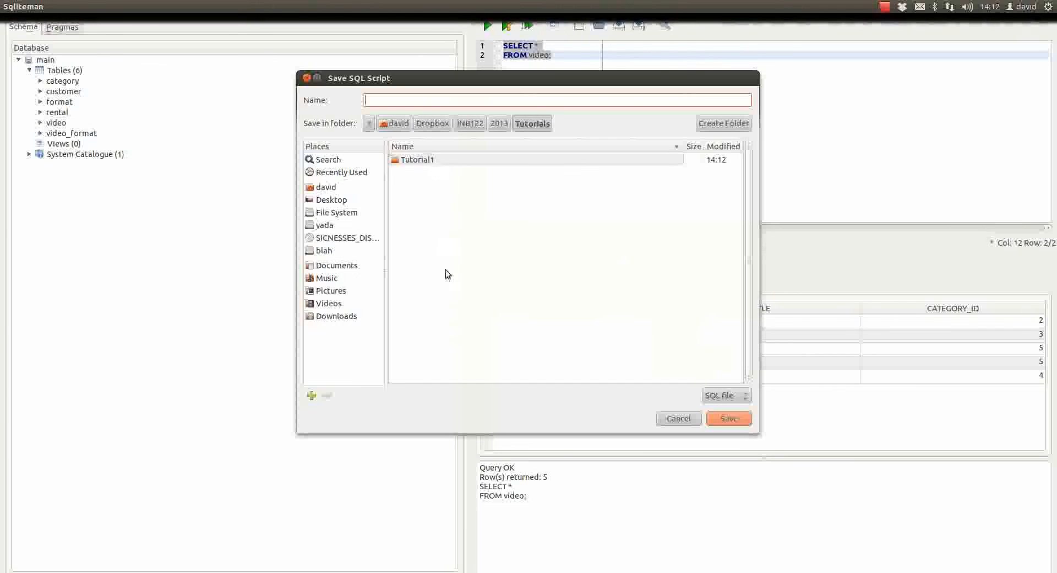
{"action": "double_click", "coordinate": [417, 159]}
{"action": "left_click", "coordinate": [418, 159]}
{"action": "left_click", "coordinate": [368, 98]}
{"action": "key", "text": "Delete"}
{"action": "type", "text": "2"}
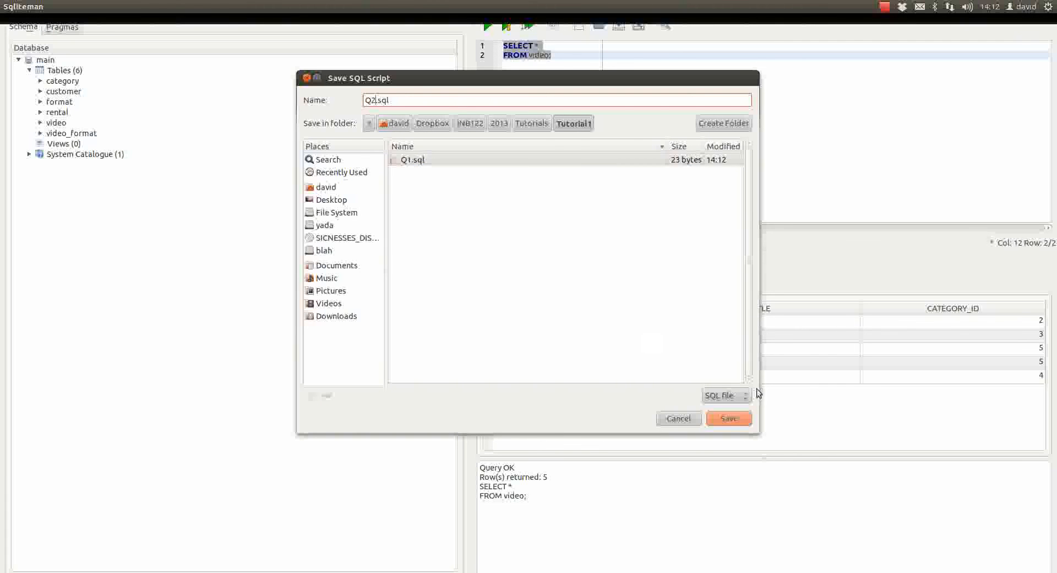
{"action": "left_click", "coordinate": [729, 418]}
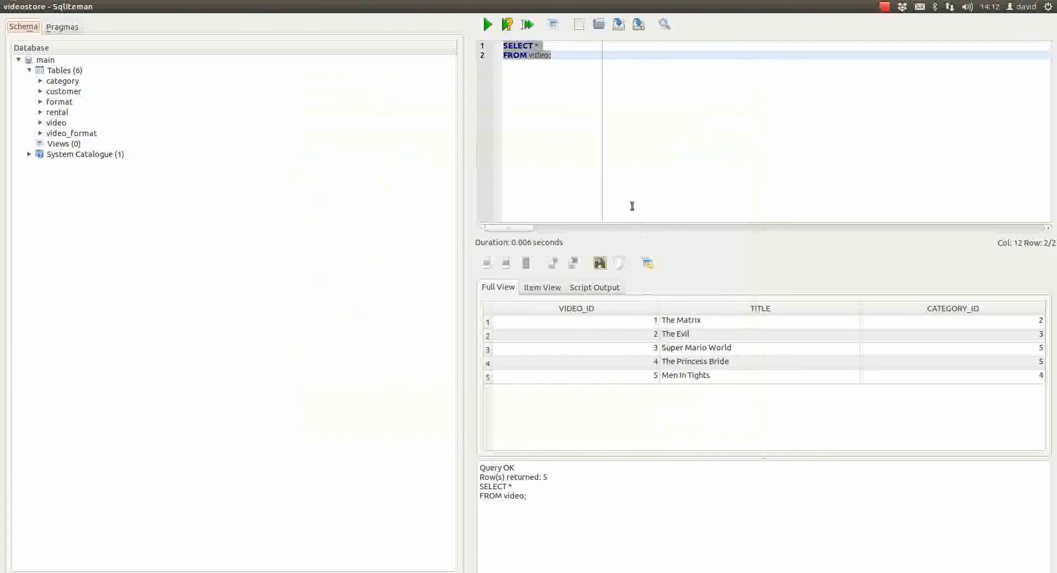
Step: Replace the video query with "SELECT * FROM format;", keeping the FROM clause on its own line, and save it over Q2.sql
{"action": "left_click", "coordinate": [543, 96]}
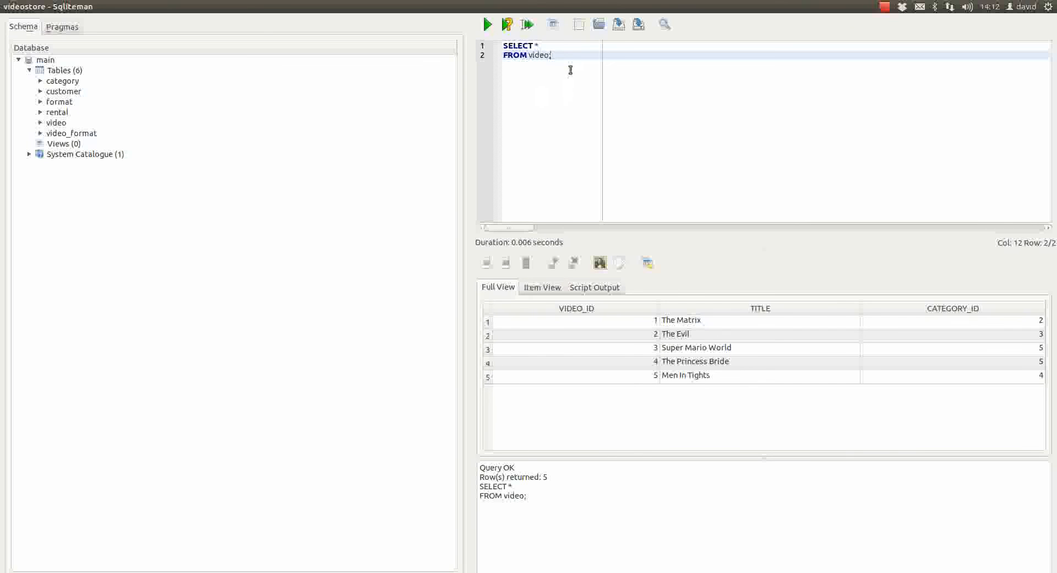
{"action": "left_click_drag", "start_coordinate": [557, 55], "coordinate": [455, 49]}
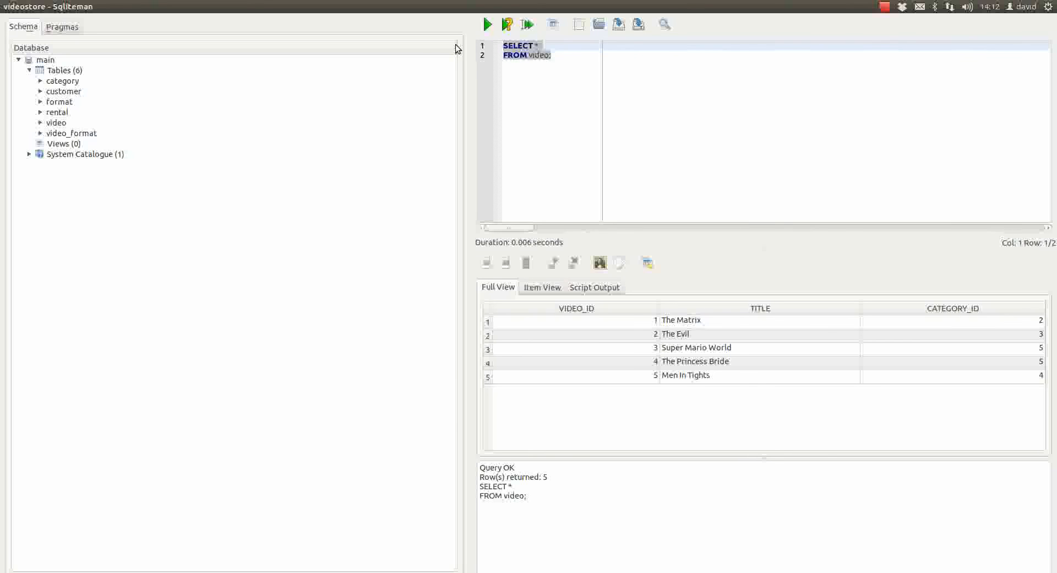
{"action": "key", "text": "BackSpace"}
{"action": "type", "text": "S"}
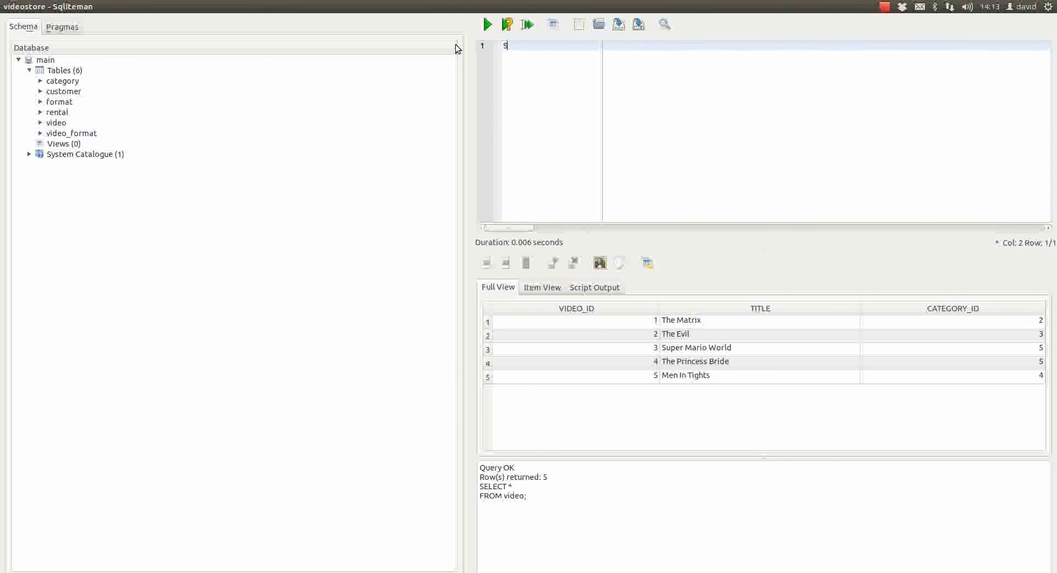
{"action": "type", "text": "ELECT *"}
{"action": "key", "text": "Return"}
{"action": "type", "text": "FROM format;"}
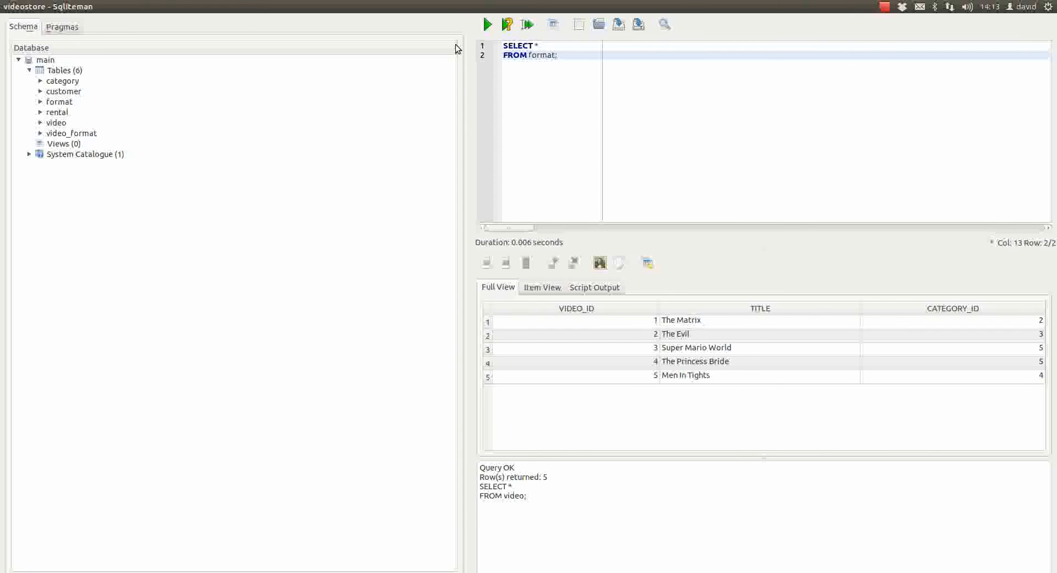
{"action": "left_click", "coordinate": [619, 32]}
Step: Reopen Q2.sql from the Tutorial1 folder to check its saved query
{"action": "left_click_drag", "start_coordinate": [563, 60], "coordinate": [475, 43]}
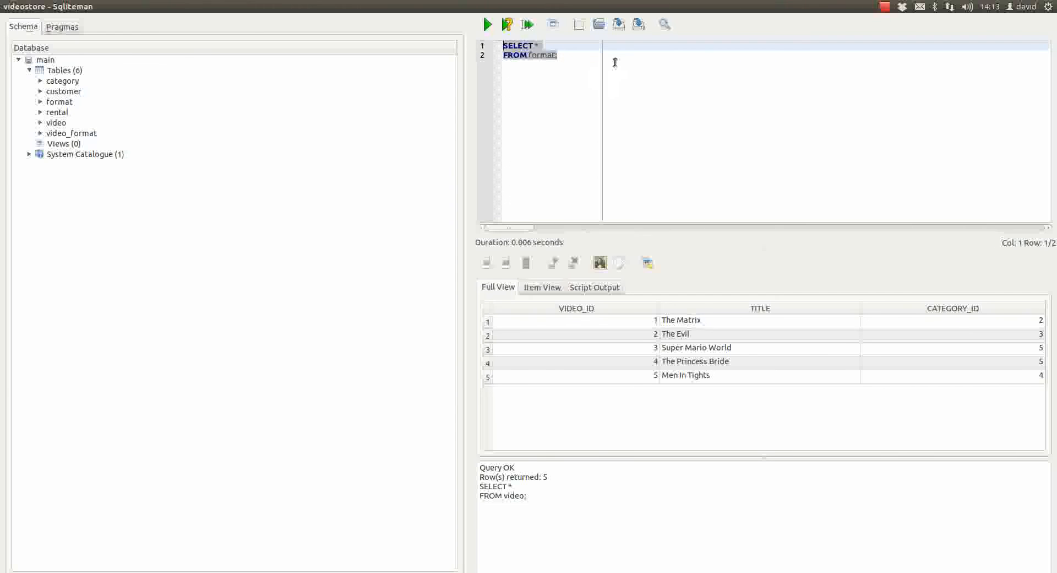
{"action": "left_click", "coordinate": [599, 24]}
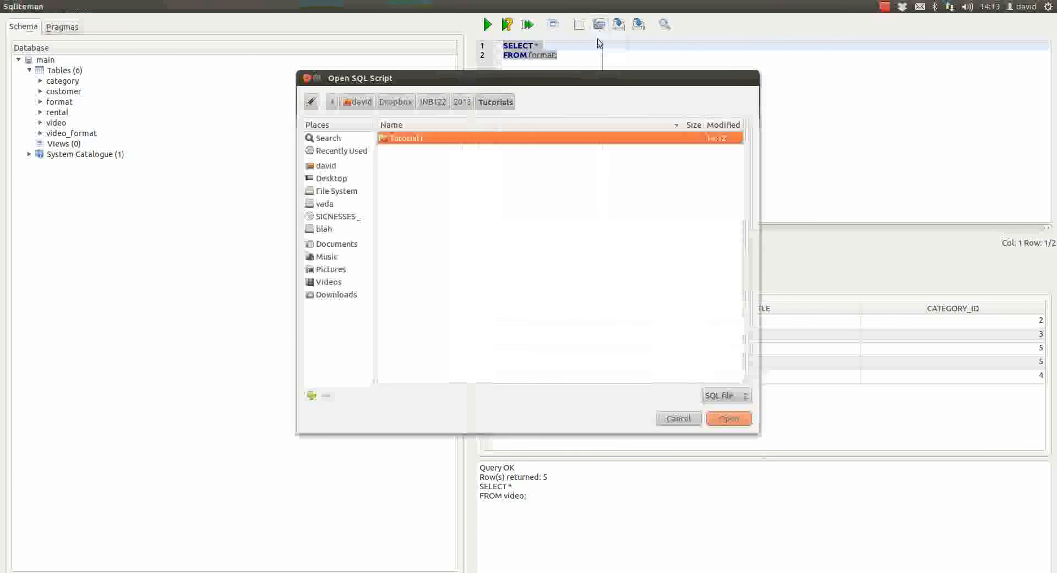
{"action": "double_click", "coordinate": [431, 140]}
{"action": "left_click", "coordinate": [421, 149]}
{"action": "double_click", "coordinate": [420, 149]}
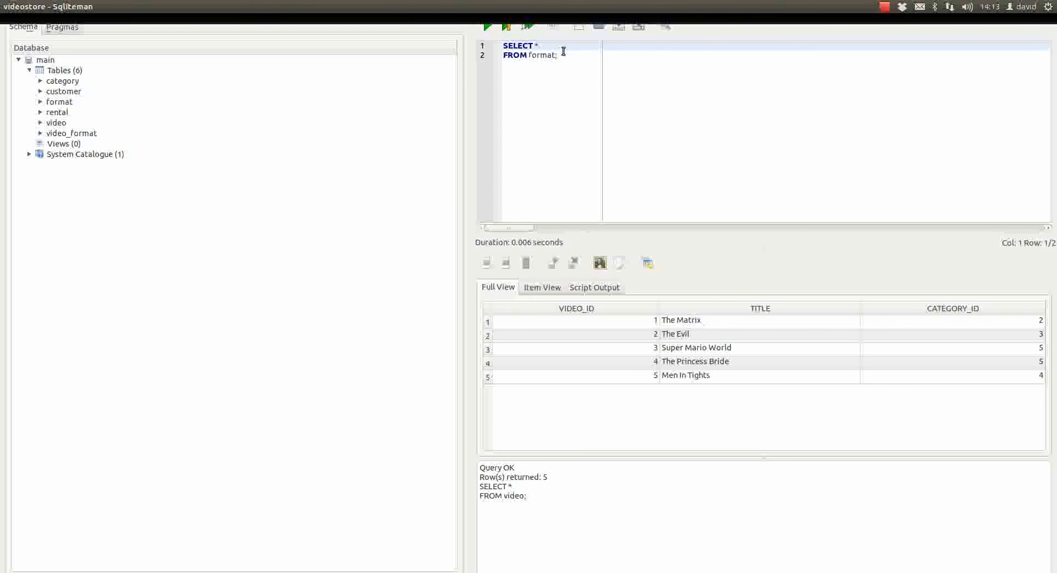
Step: Start a blank script, open Q1.sql from the Tutorial1 folder and select its whole query
{"action": "left_click", "coordinate": [584, 26]}
{"action": "left_click", "coordinate": [599, 26]}
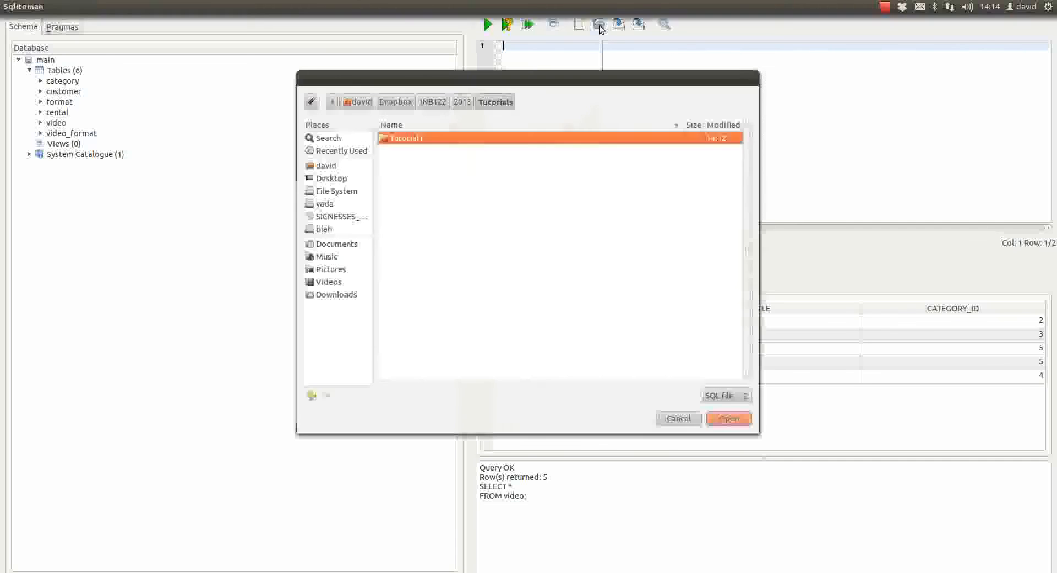
{"action": "double_click", "coordinate": [436, 138]}
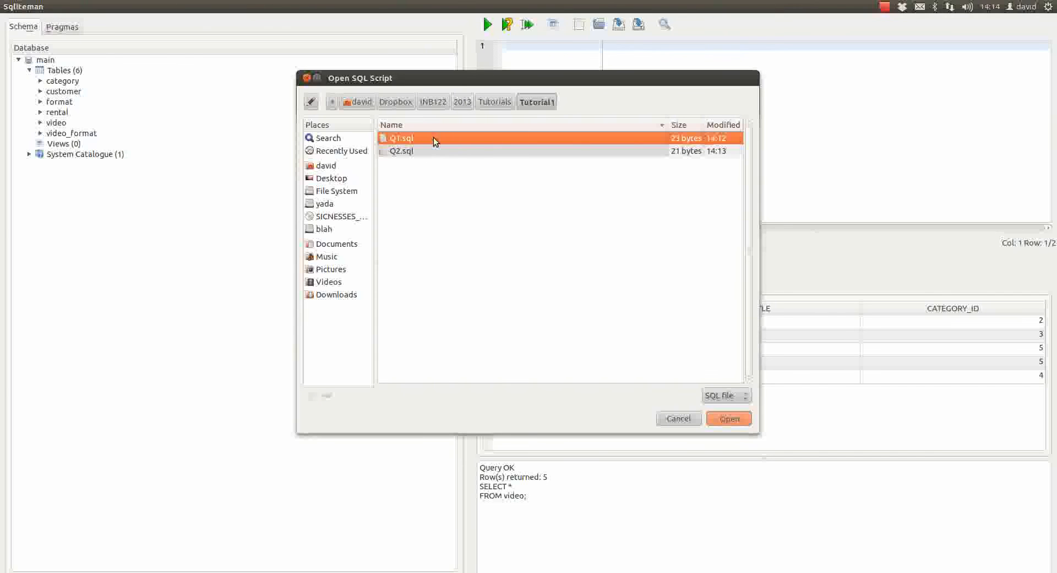
{"action": "double_click", "coordinate": [434, 137]}
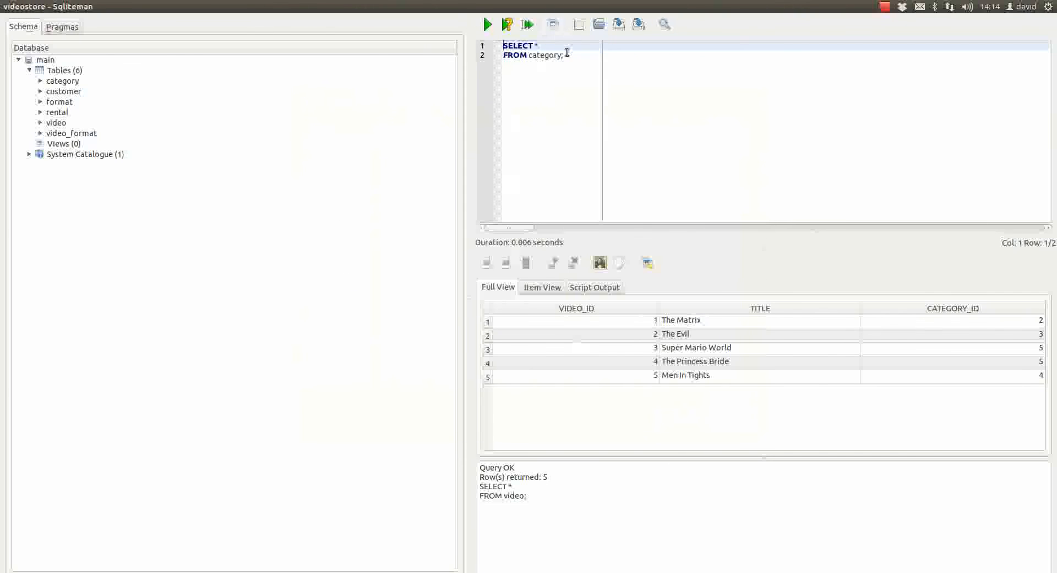
{"action": "left_click_drag", "start_coordinate": [568, 52], "coordinate": [498, 46]}
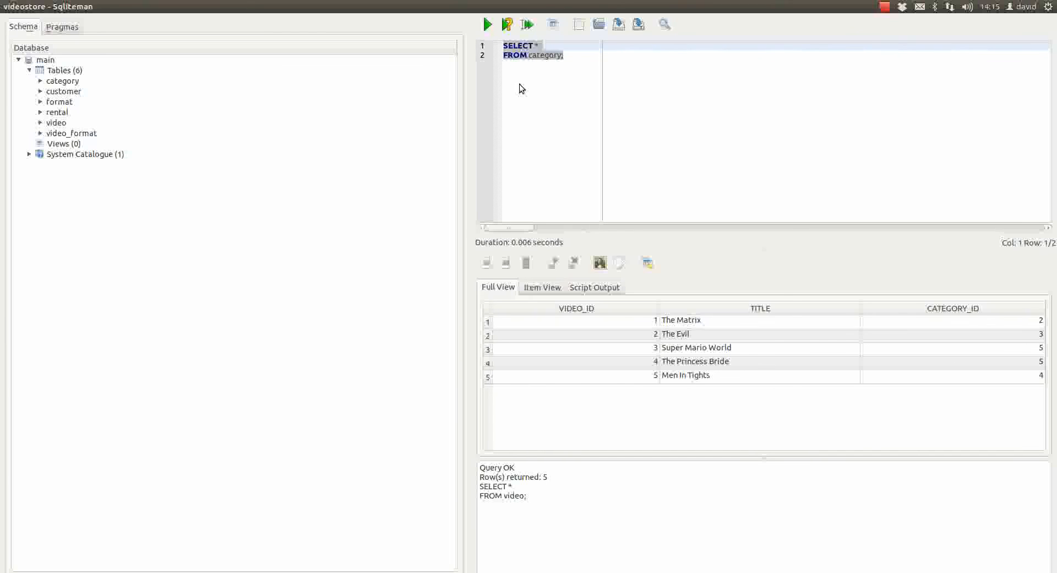
{"action": "left_click", "coordinate": [885, 7]}
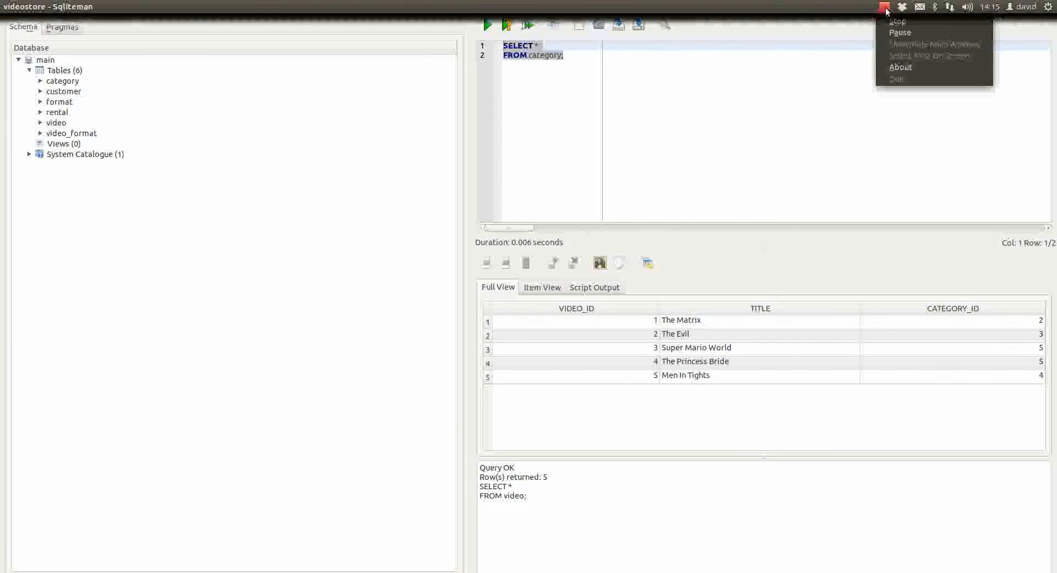